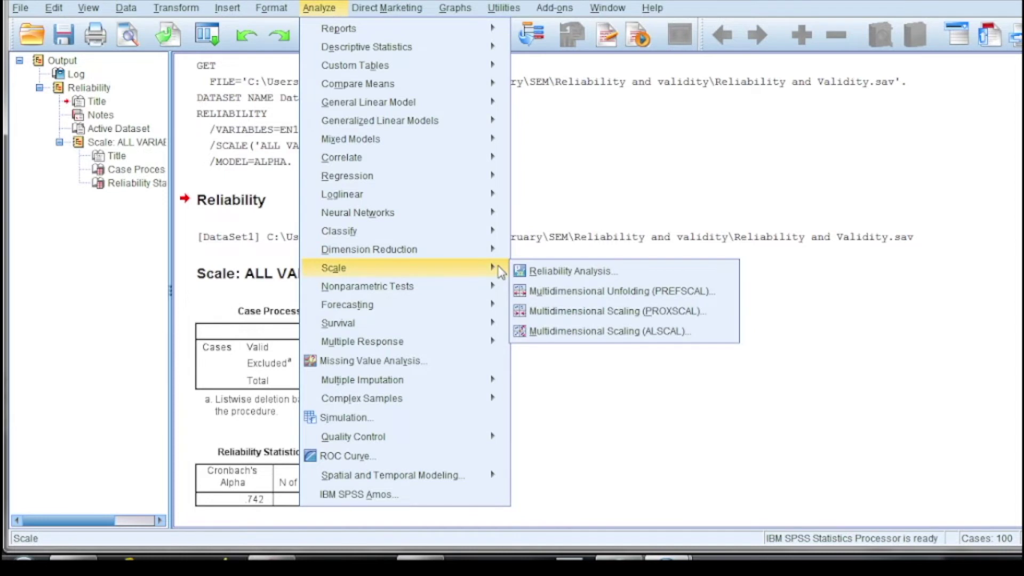
- Run reliability analysis on C1–C3 (alpha .705), then on I1–I3 (alpha .763)
left_click(550, 278)
left_click(354, 243)
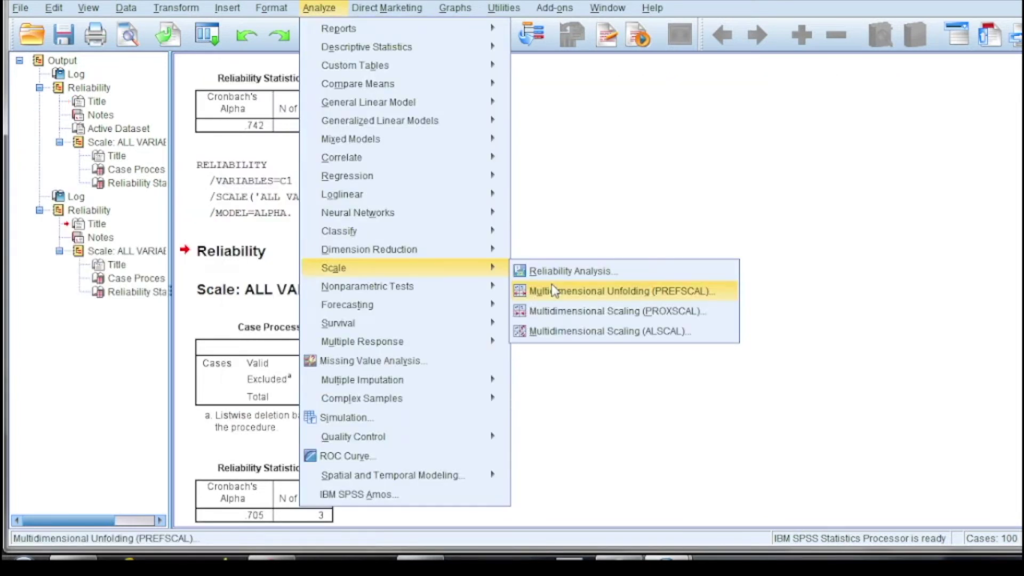
left_click(570, 270)
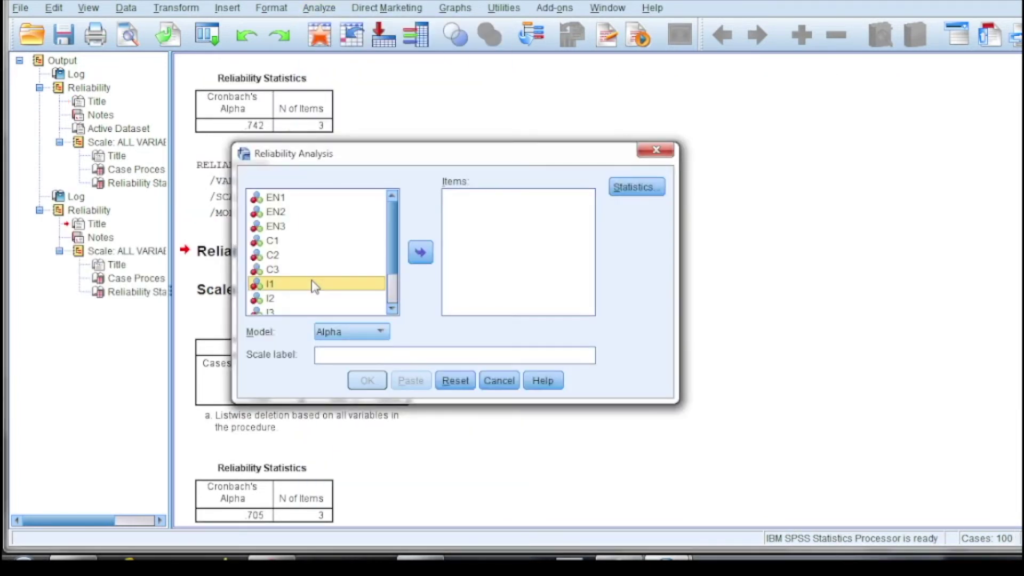
left_click_drag(314, 286, 314, 311)
left_click(420, 253)
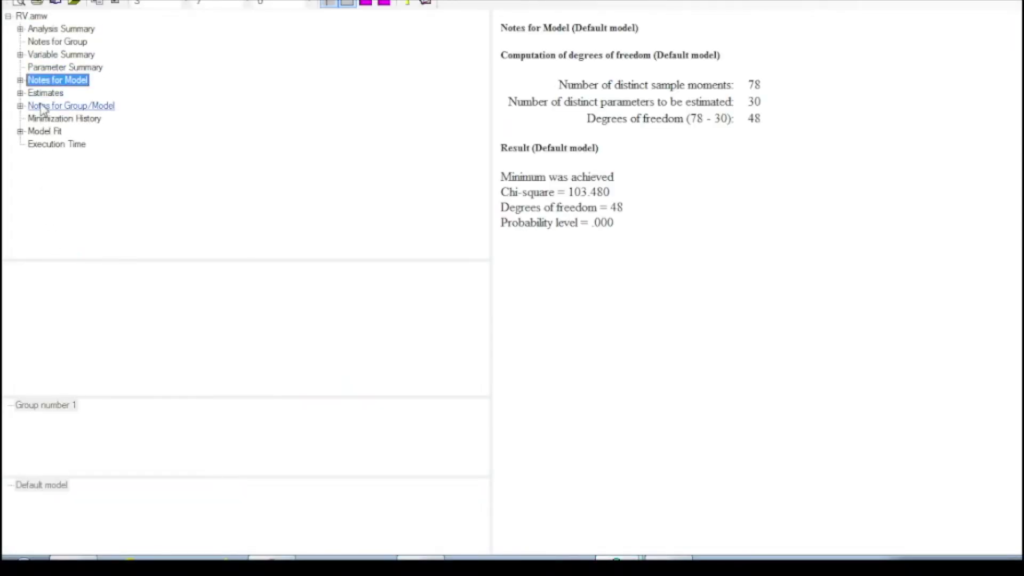
- Paste the Amos Standardized Regression Weights table into the Excel sheet at A2
left_click(46, 93)
left_click(20, 93)
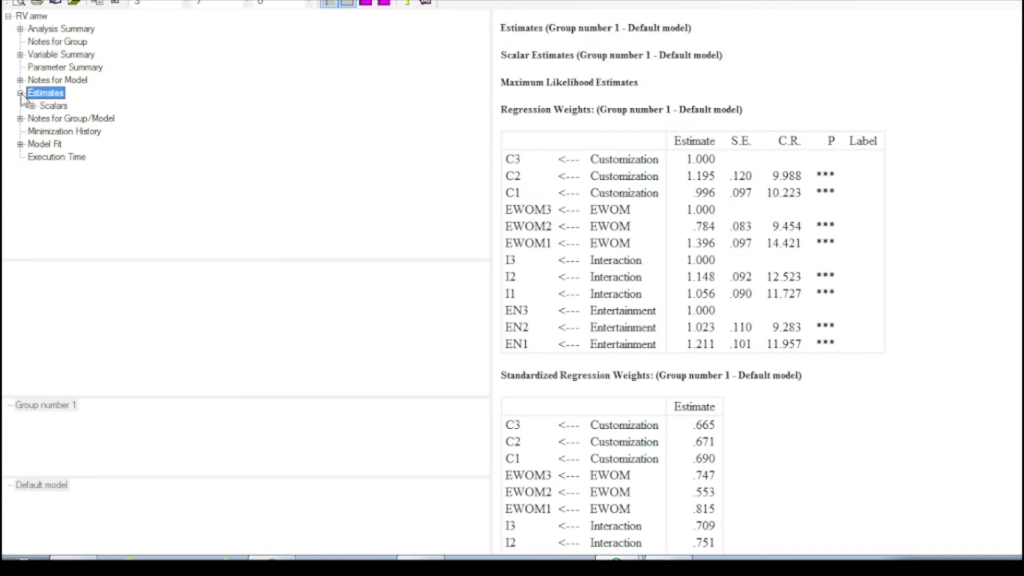
left_click(32, 105)
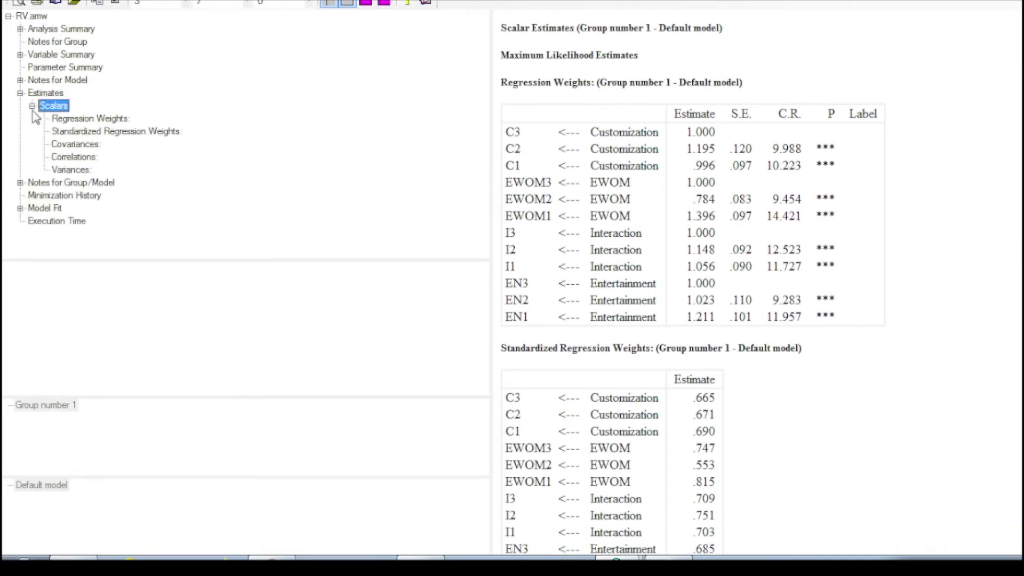
left_click(74, 133)
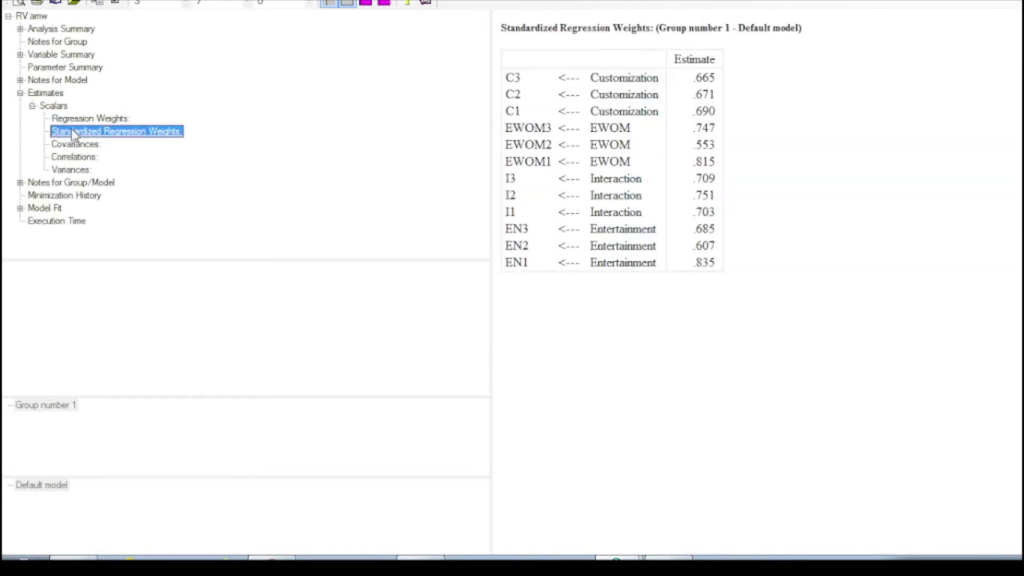
left_click_drag(506, 75, 698, 284)
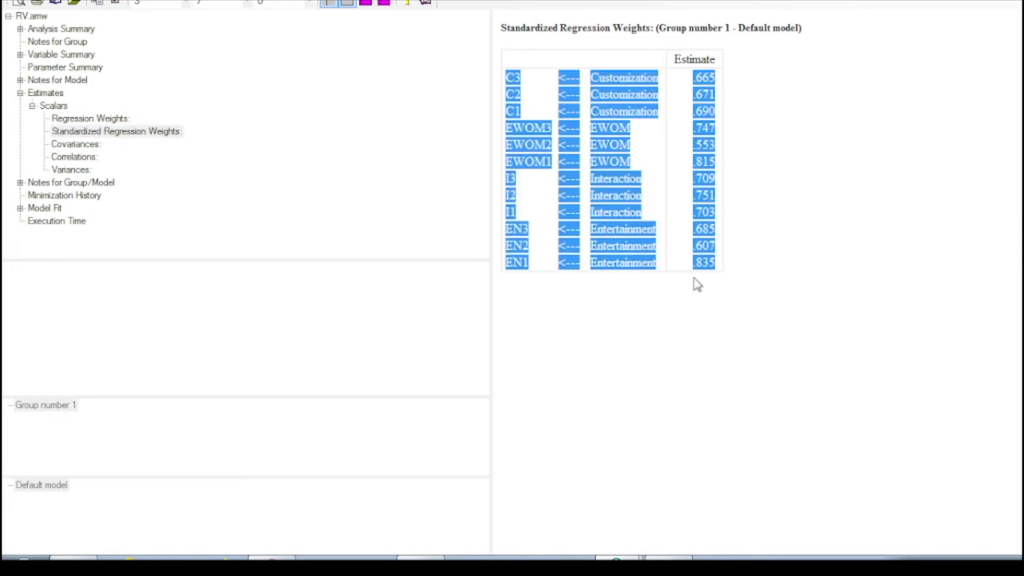
type("C3\t<---\tCustomization\t0.665 C2\t<---\tCustomization\t0.671 C1\t<---\tCustomization\t0.69 EWOM3\t<---\tEWOM\t0.747 EWOM2\t<---\tEWOM\t0.553 EWOM1\t<---\tEWOM\t0.815 I3\t<---\tInteraction\t0.709 I2\t<---\tInteraction\t0.751 I1\t<---\tInteraction\t0.703 EN3\t<---\tEntertainment\t0.685 EN2\t<---\tEntertainment\t0.607 EN1\t<---\tEntertainment\t0.835")
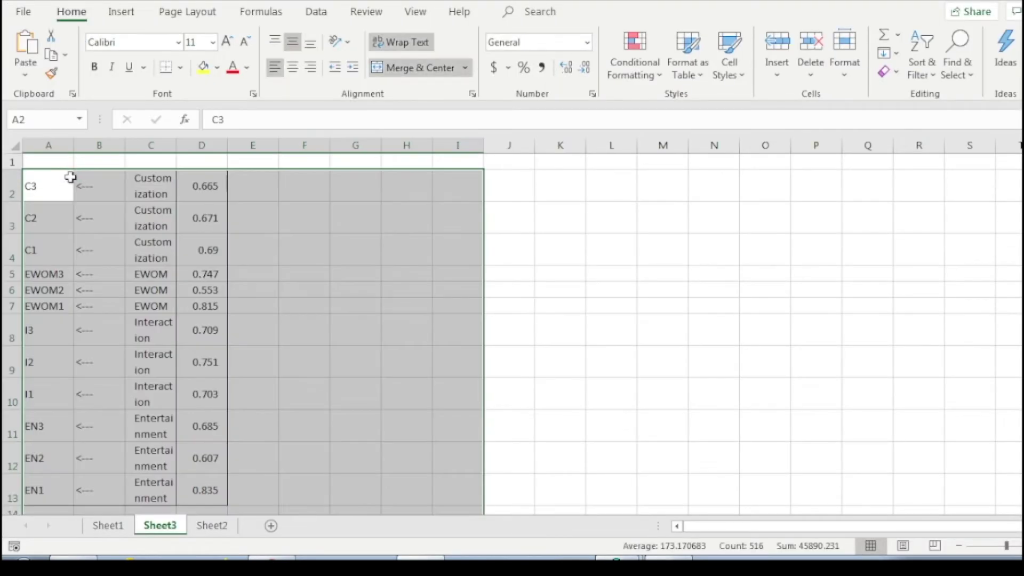
left_click(205, 240)
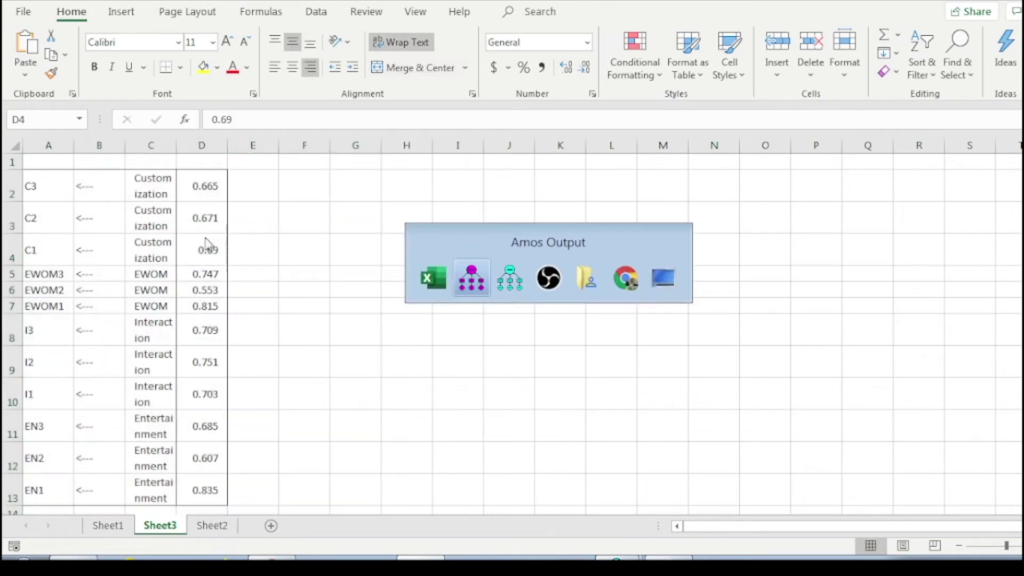
- Copy the e1–e12 error variances from Amos and paste them at E2
key("alt+Tab")
left_click(73, 169)
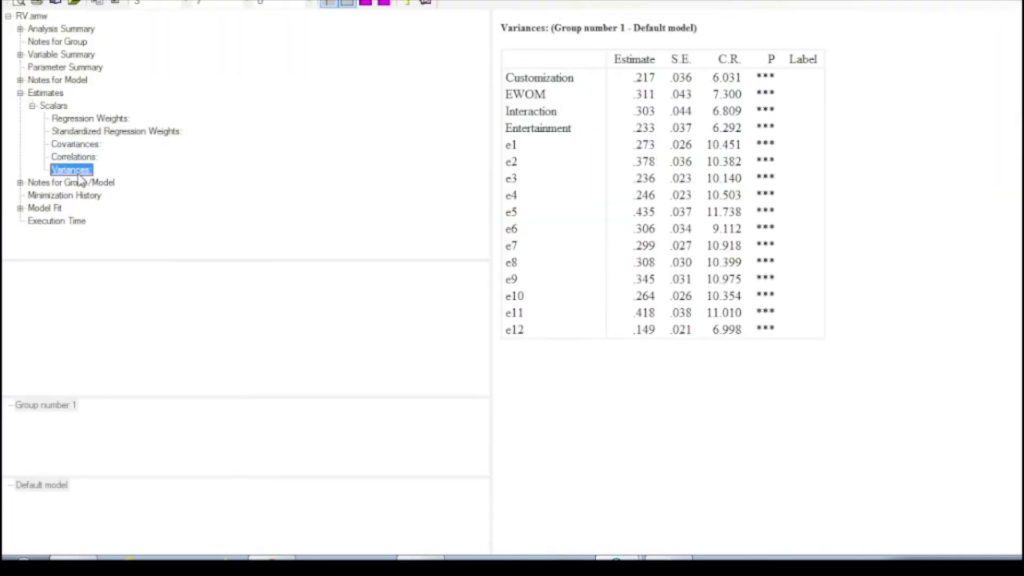
left_click_drag(505, 144, 720, 351)
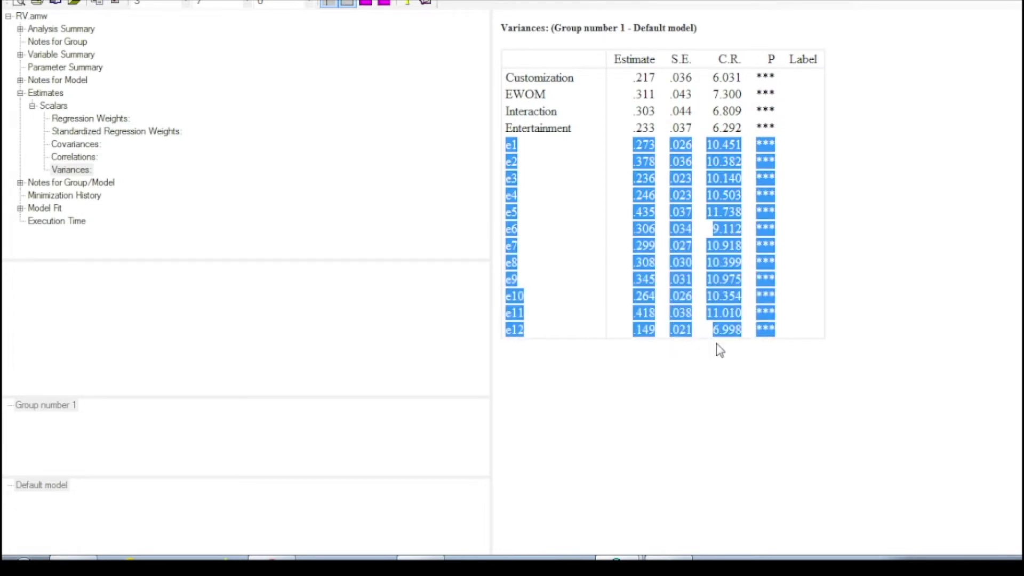
key("ctrl+c")
key("alt+Tab")
left_click(247, 197)
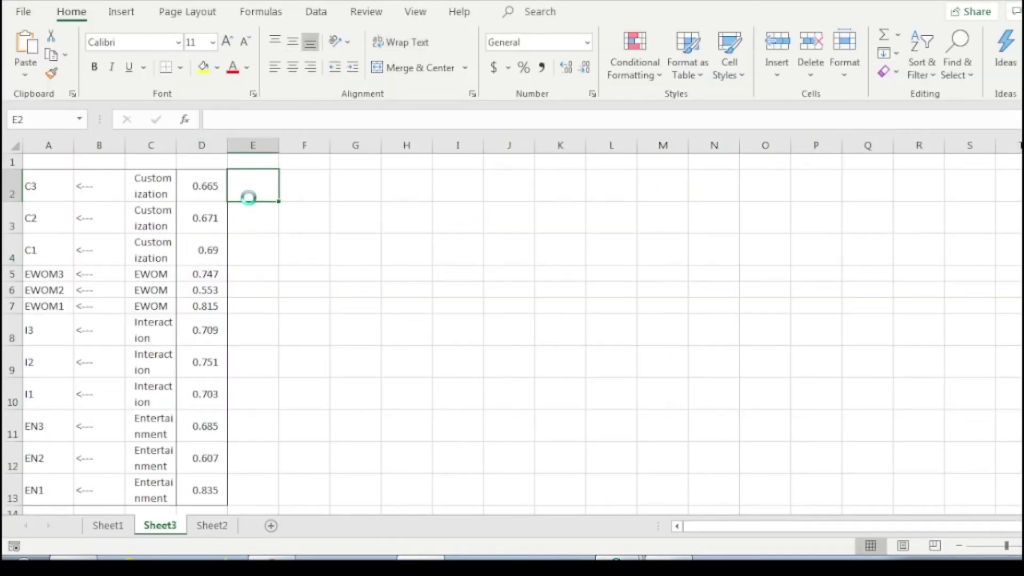
key("ctrl+v")
left_click(335, 342)
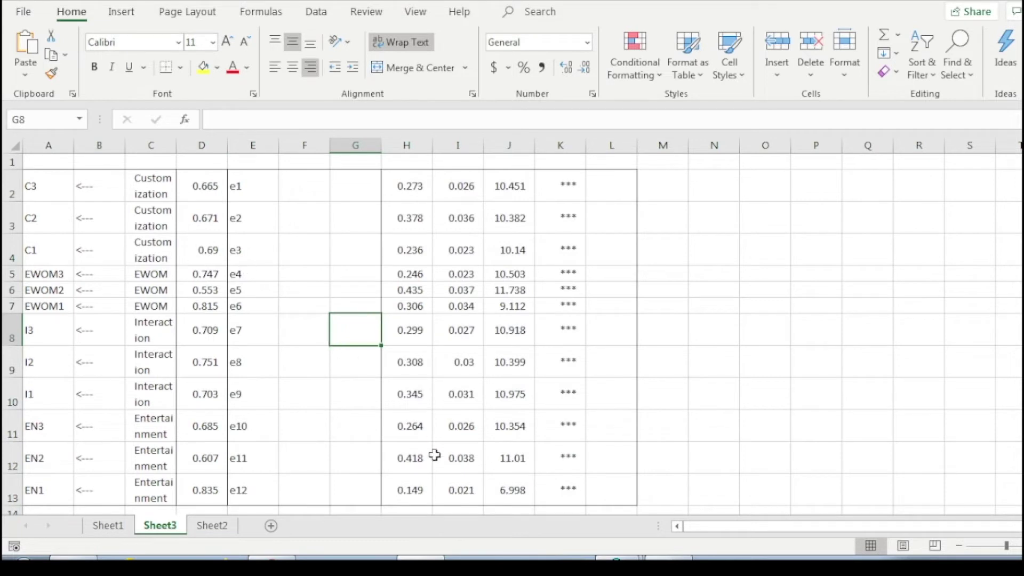
- Back in Excel, select the unneeded columns E through G
left_click(565, 557)
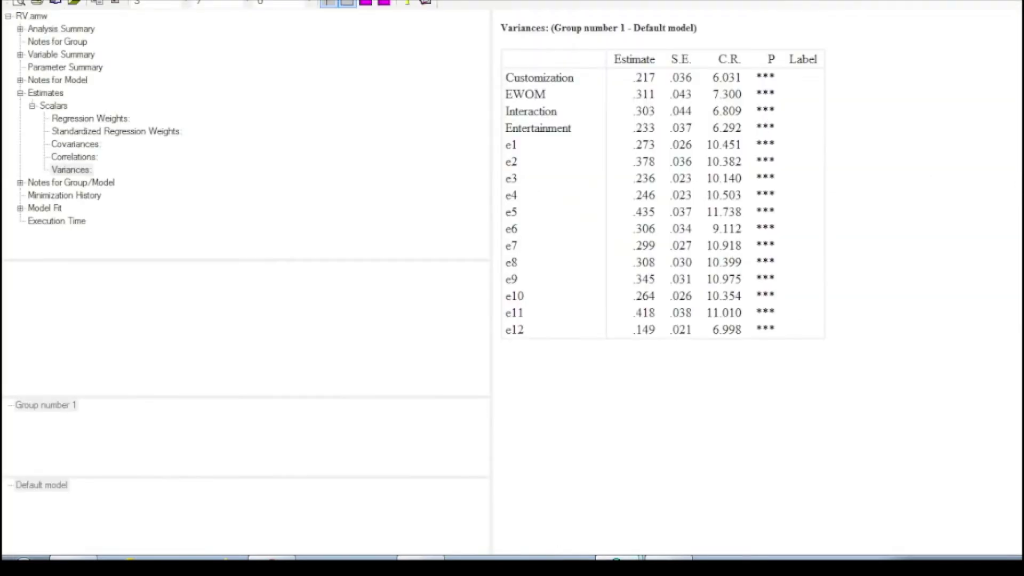
key("alt+Tab")
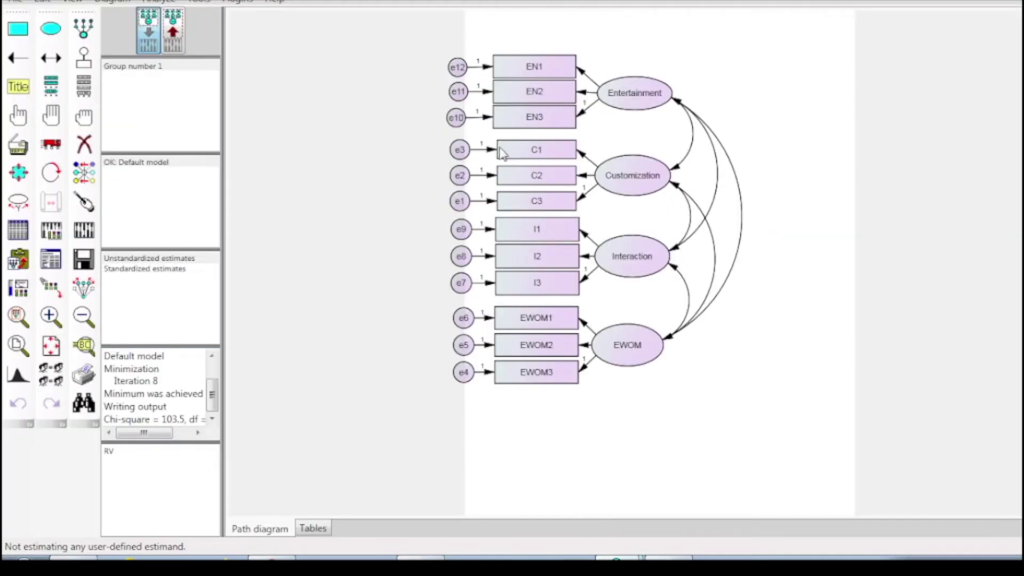
key("alt+Tab")
left_click_drag(251, 149, 375, 155)
- Delete the leftover pasted columns E–G and F–I
right_click(367, 147)
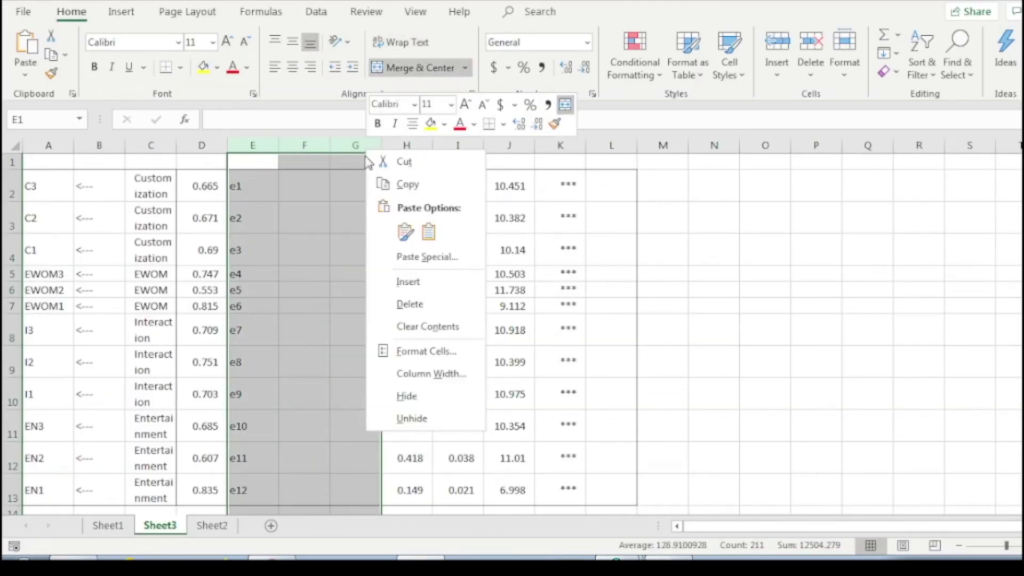
left_click(404, 308)
left_click(408, 273)
left_click_drag(304, 146, 468, 176)
right_click(467, 175)
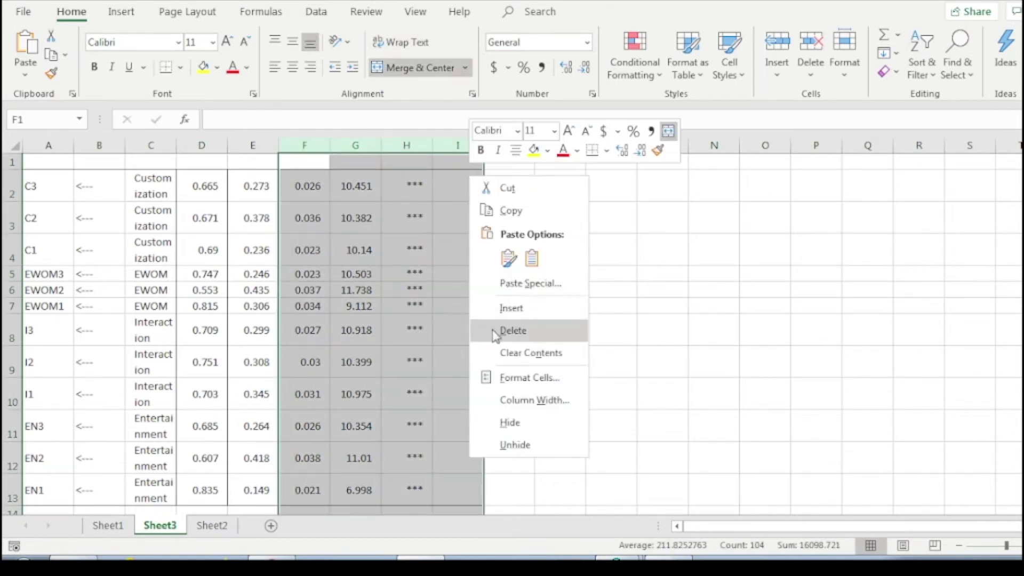
left_click(491, 330)
- Add headers 'Factor loading', 'Error' and 'sq. fact' in D1, E1 and F1
left_click(222, 161)
type("Fa")
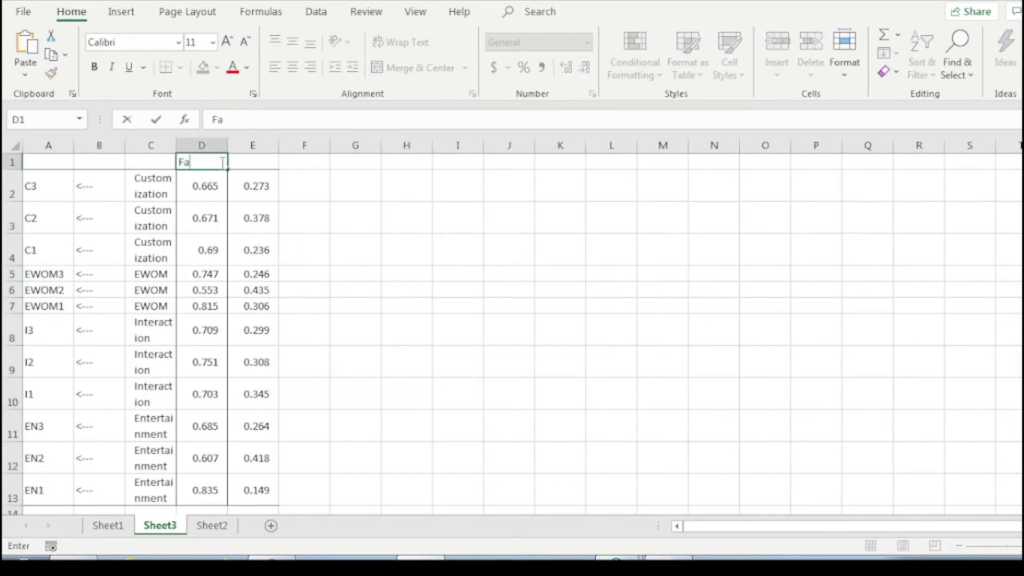
type("ctor loading")
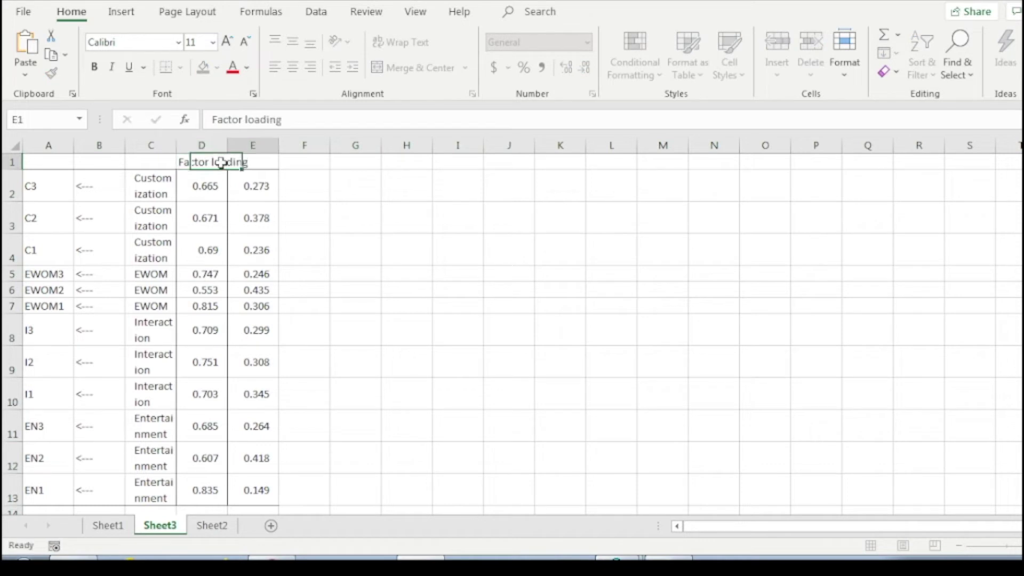
key("Tab")
type("Error")
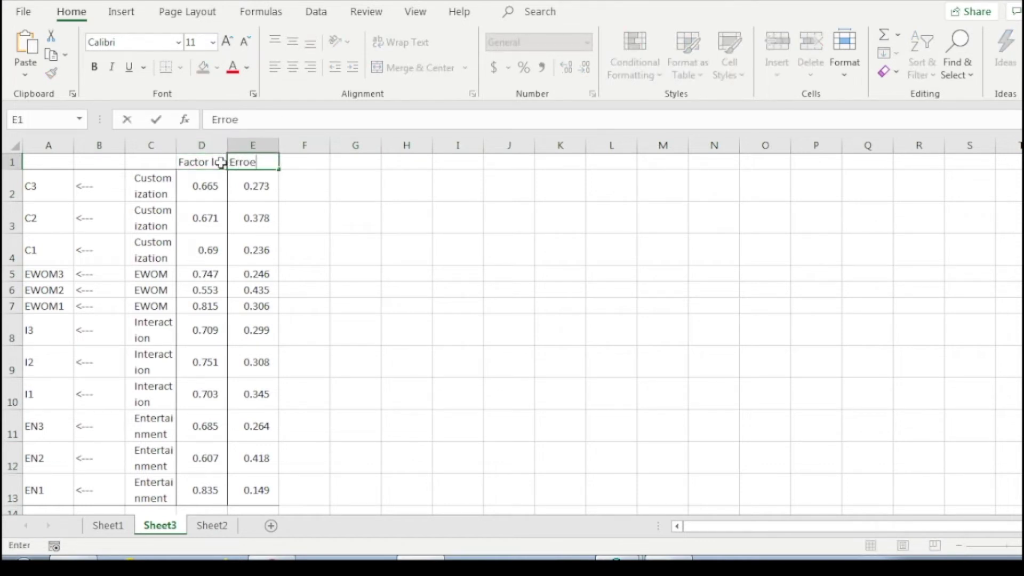
key("Tab")
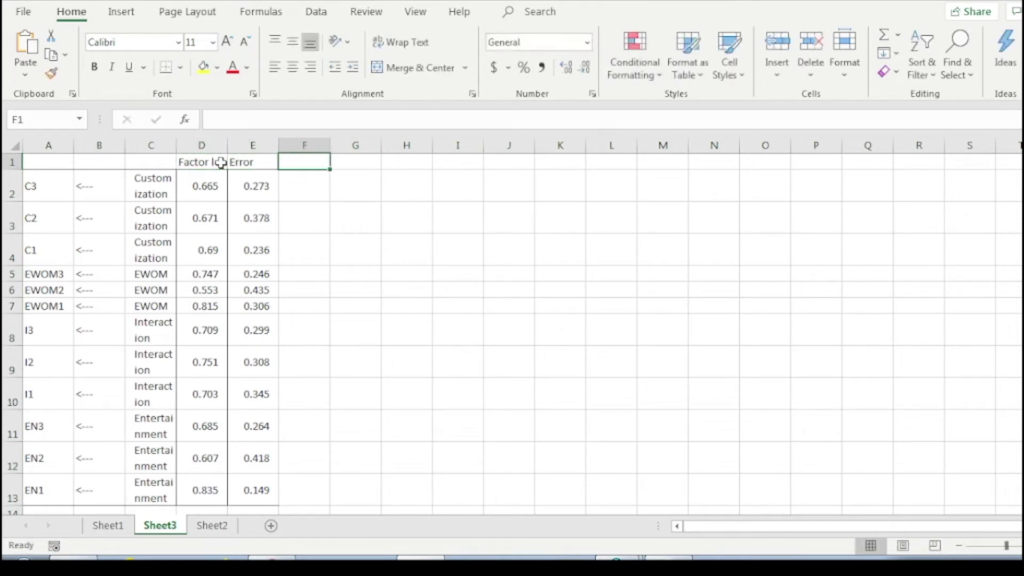
type("sq. fact")
key("Return")
- Enter =D2*D2 in F2 and fill it down to row 13
type("=")
left_click(208, 184)
type("*")
left_click(208, 184)
key("Return")
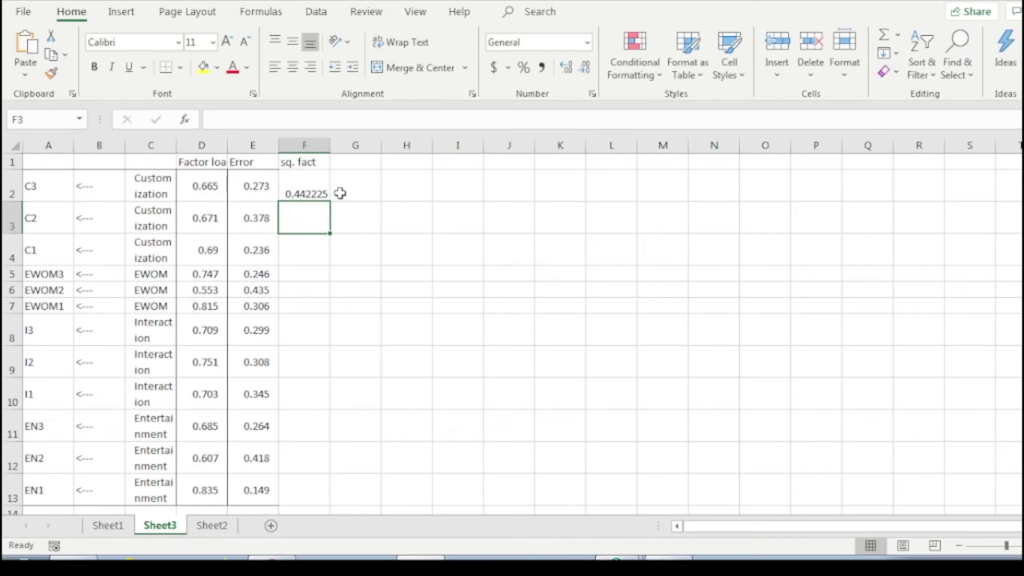
left_click(319, 193)
double_click(329, 203)
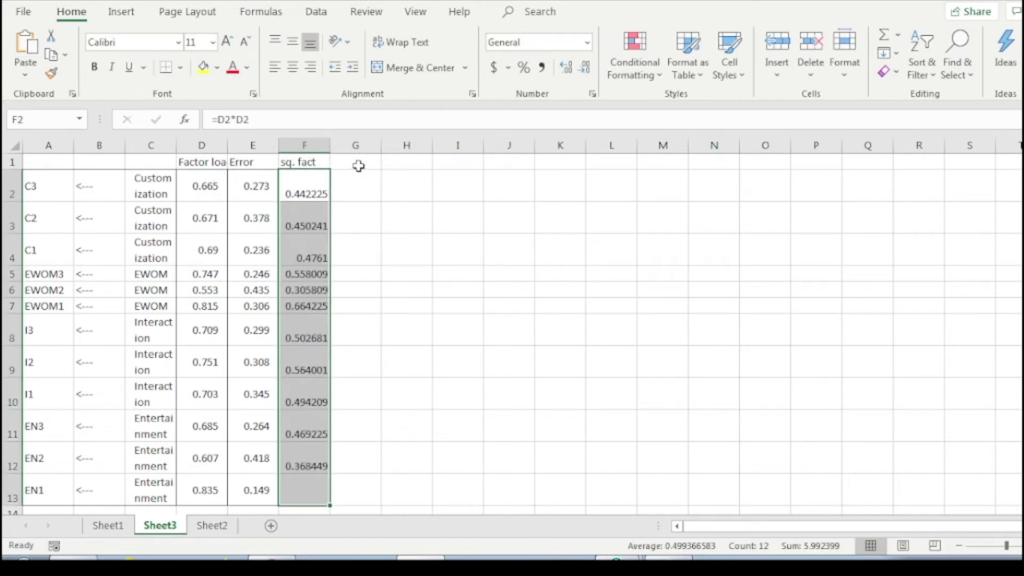
- Add a '1-sq' column with =1-F2 filled down to row 13
left_click(357, 164)
type("1-sq")
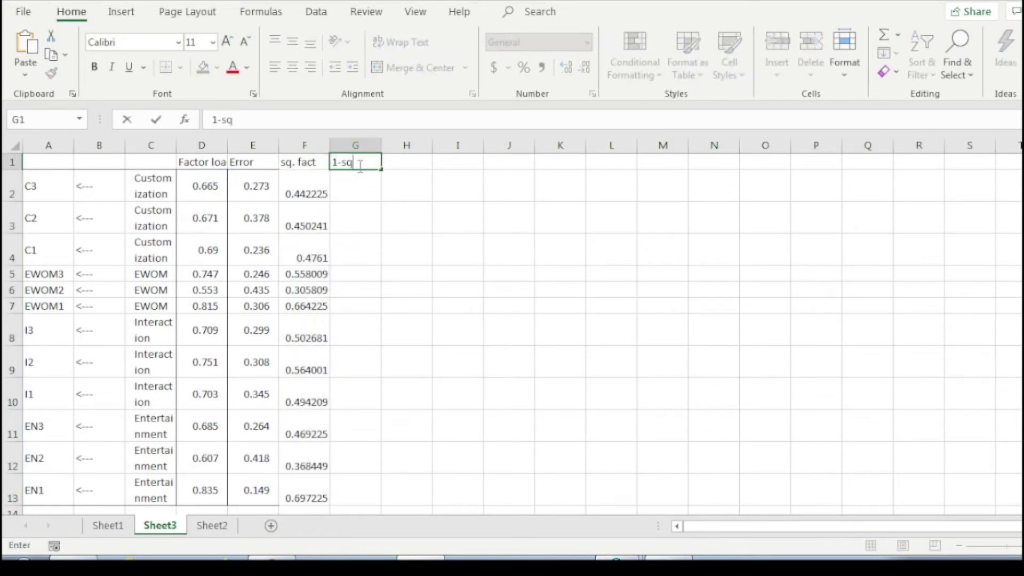
key("Return")
type("=1-")
key("Left")
key("Return")
left_click(365, 182)
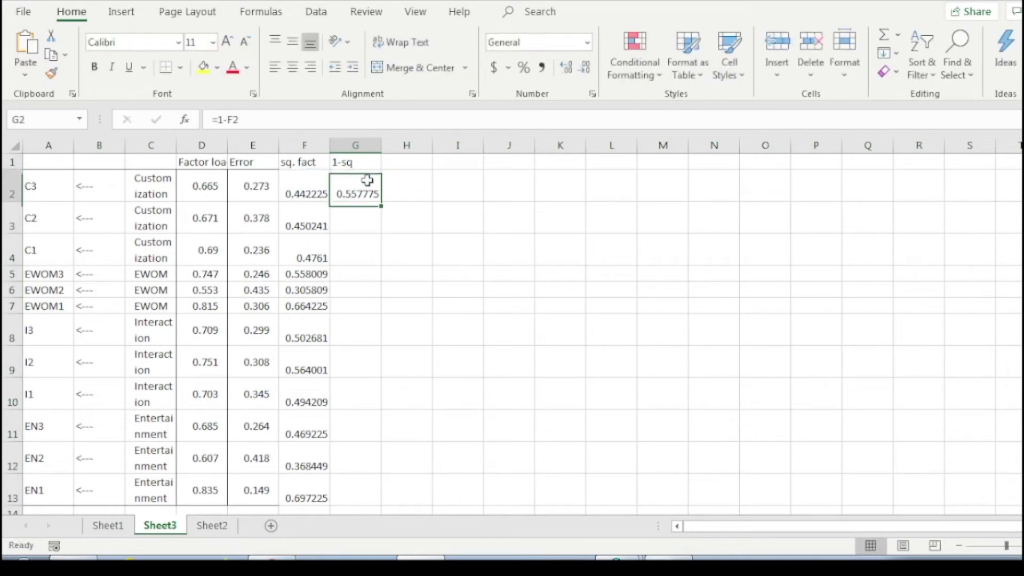
left_click(381, 202)
left_click(379, 196)
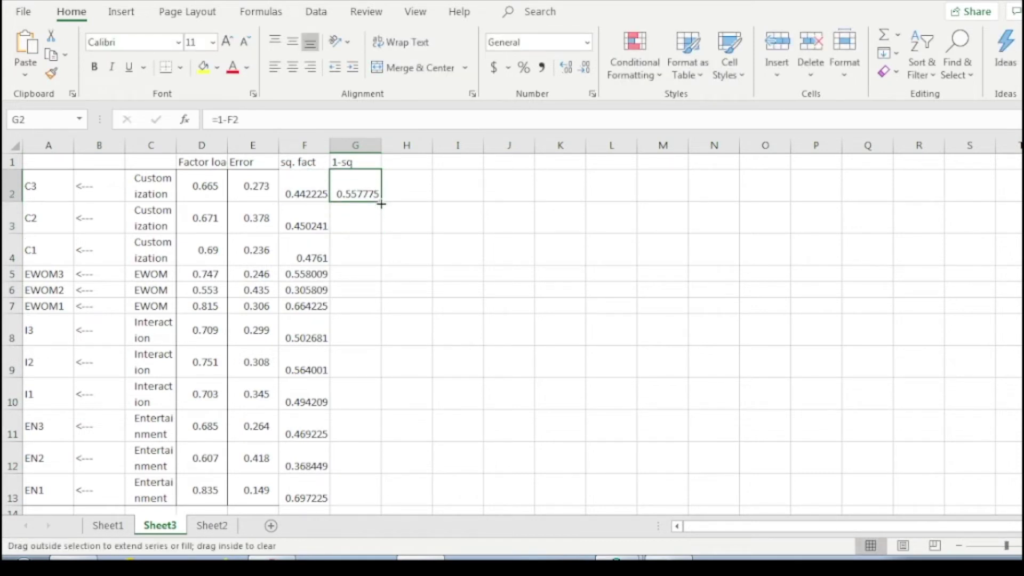
double_click(381, 202)
left_click(404, 163)
- Head column H 'CR' and start H2's formula with SUM(D2:D4)*SUM(D2:D4) as the numerator
type("CR")
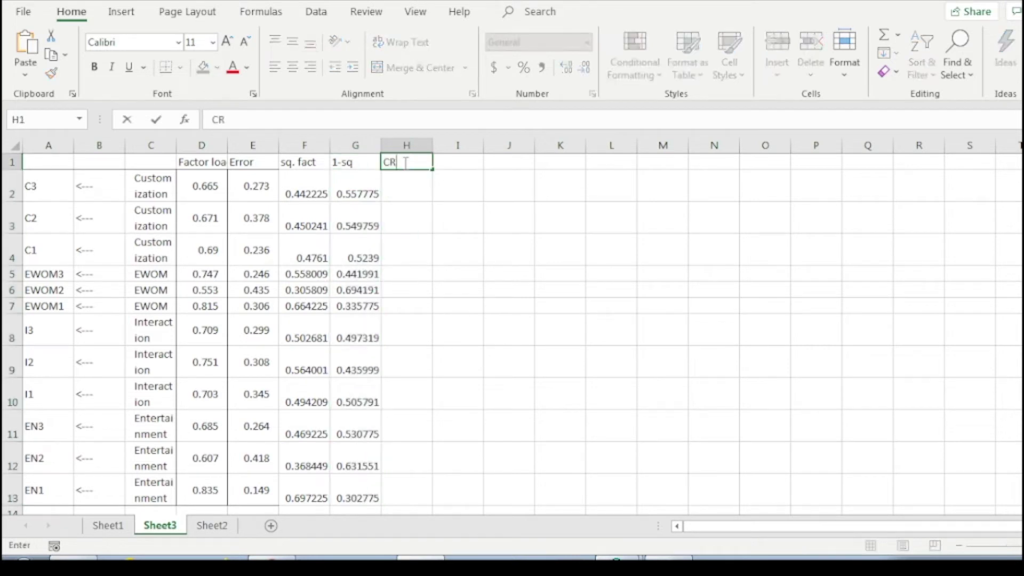
key("Return")
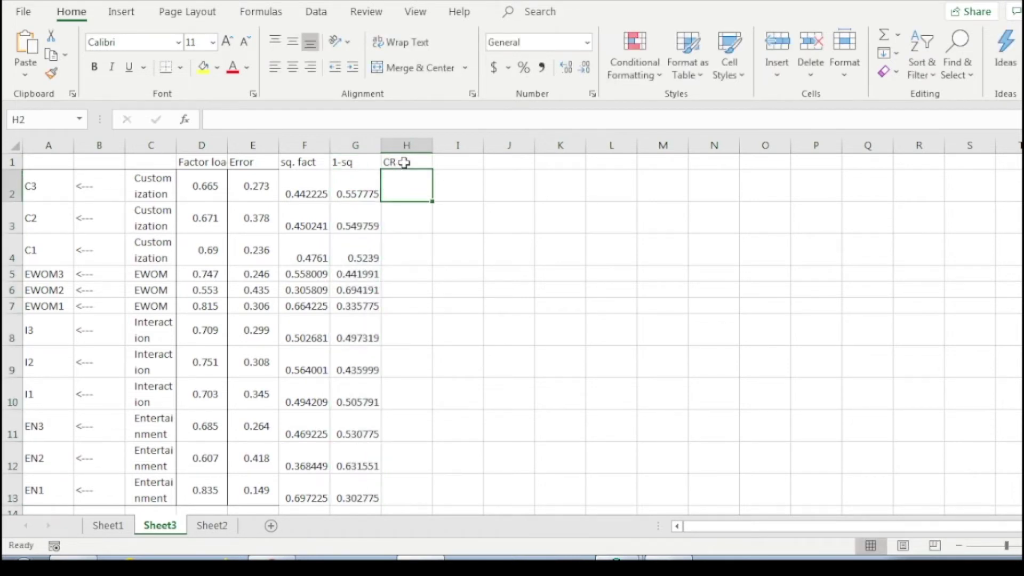
type("=(SUM(")
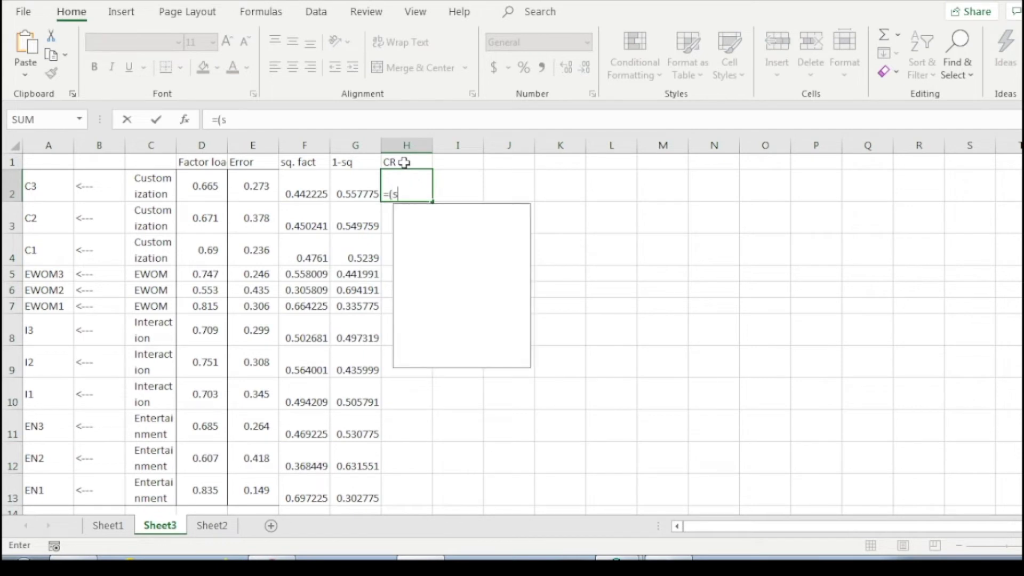
left_click_drag(207, 182, 210, 256)
type(")")
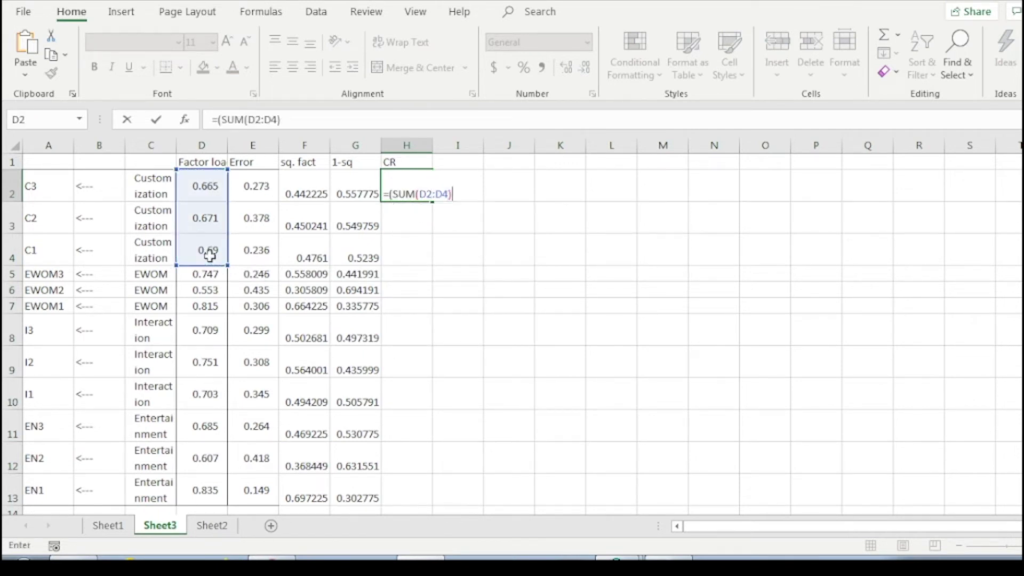
type("*sum(")
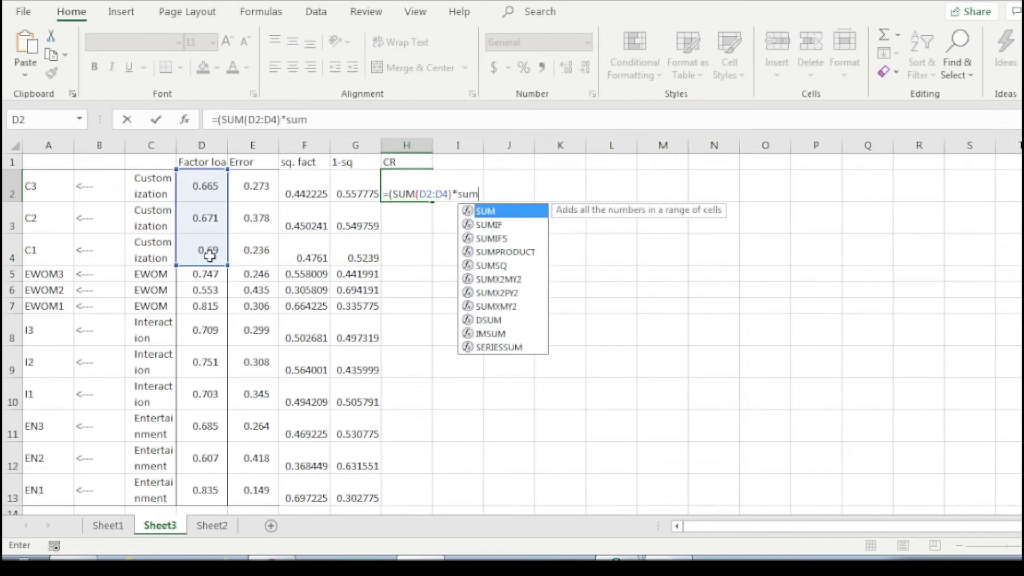
left_click_drag(208, 200, 207, 254)
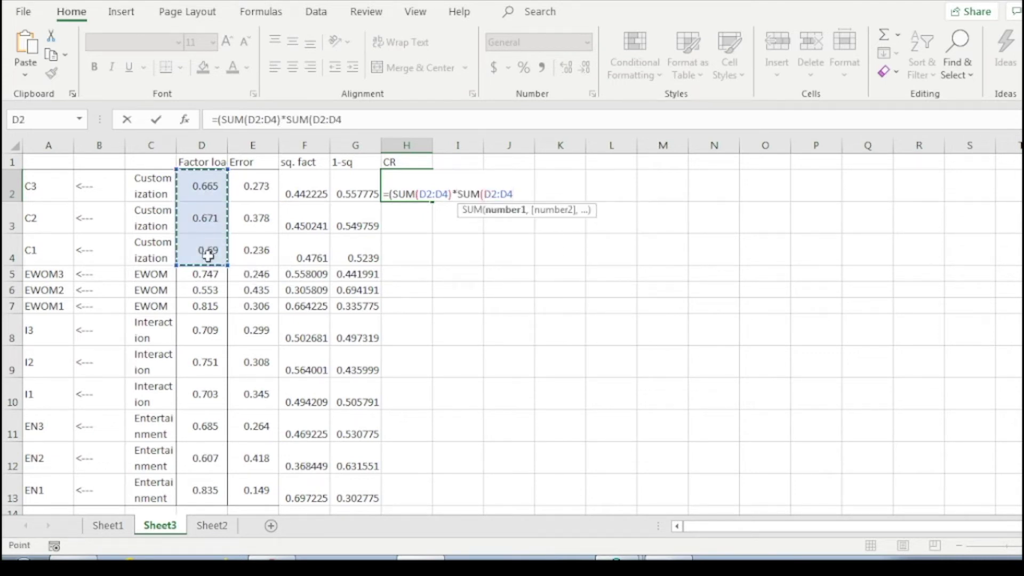
type("))/((sum(")
left_click_drag(211, 180, 209, 259)
- Complete the denominator as the squared D2:D4 sum plus SUM(G2:G4), giving CR 0.715585
type("(")
key("BackSpace")
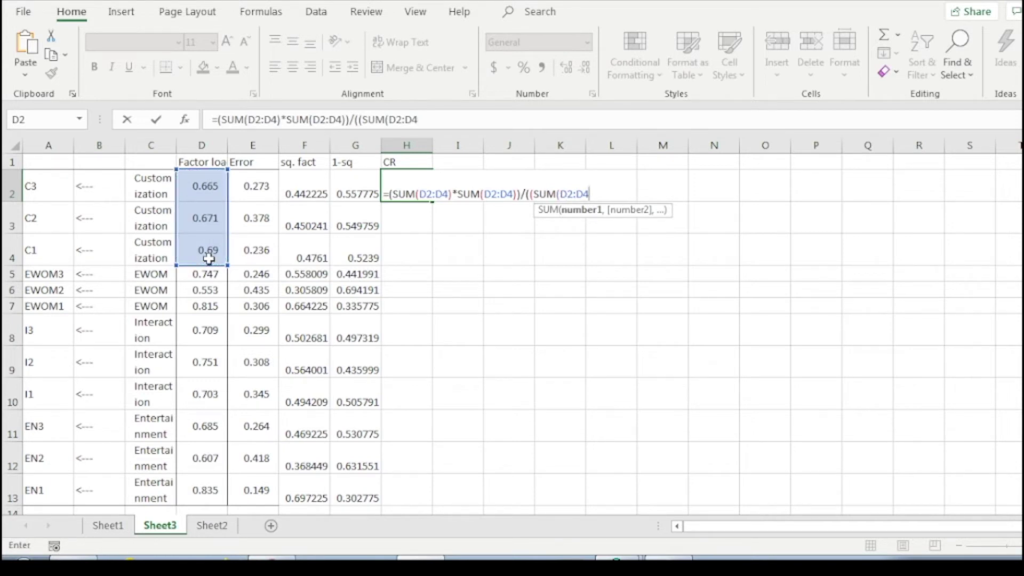
type("(")
key("BackSpace")
type(")*SUM(")
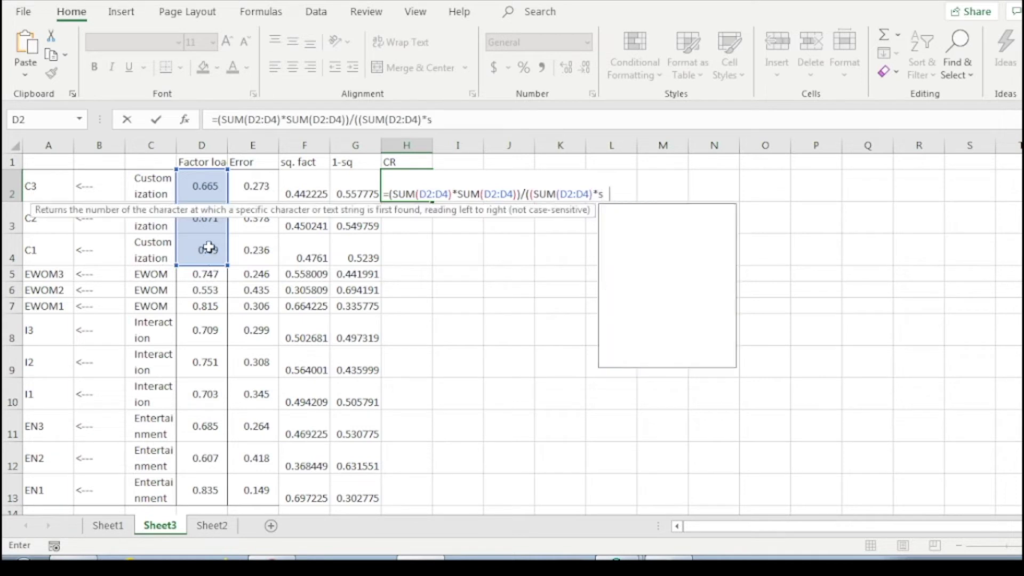
left_click_drag(205, 181, 211, 258)
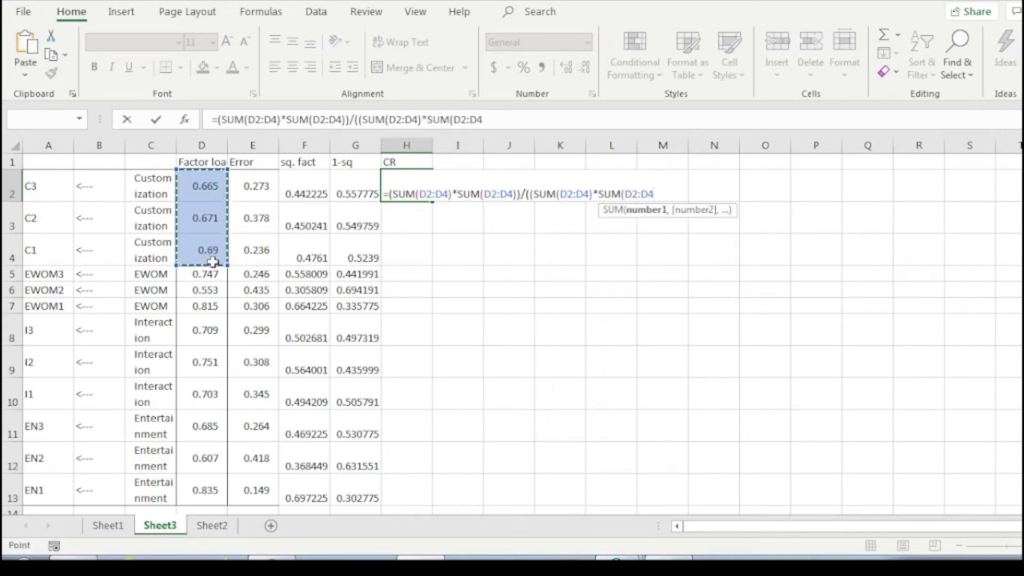
type("))")
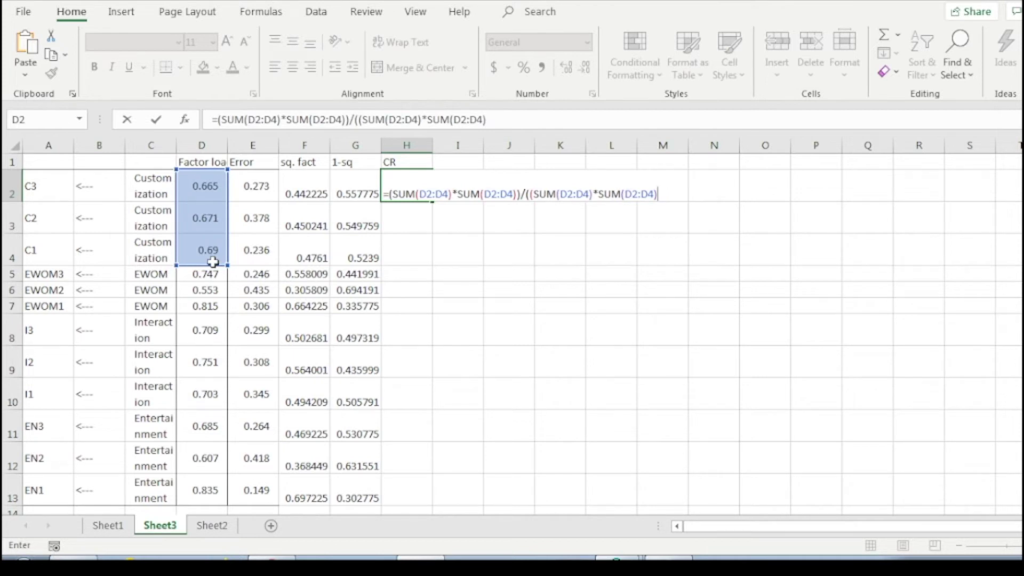
type(")+SUM(")
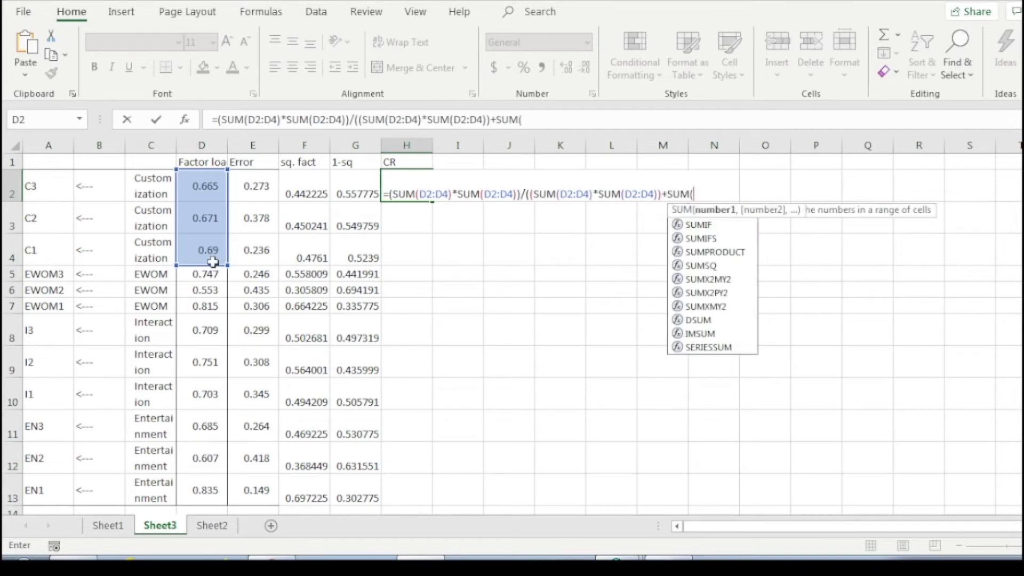
left_click_drag(362, 185, 363, 260)
type(")")
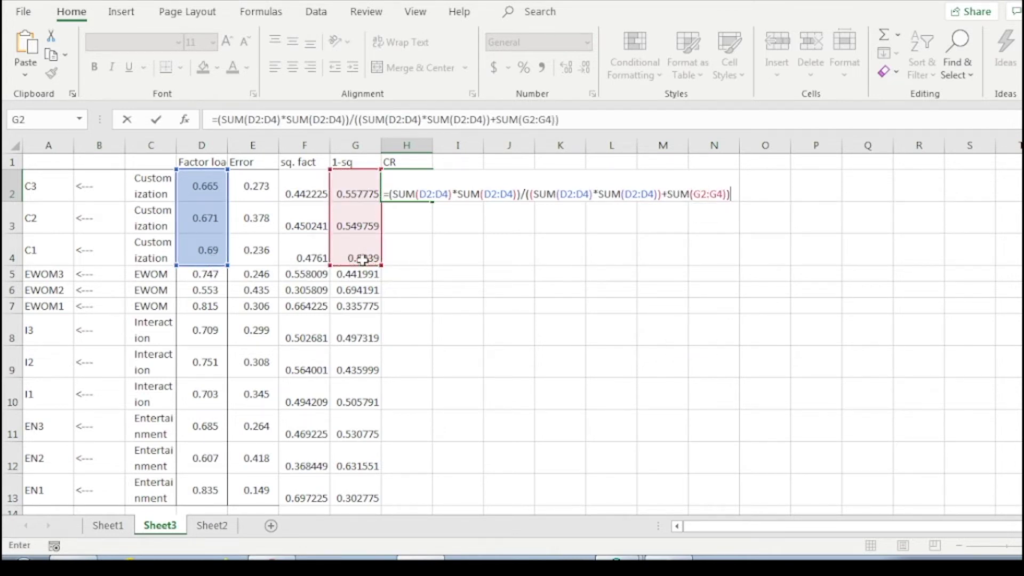
key("Return")
left_click(416, 193)
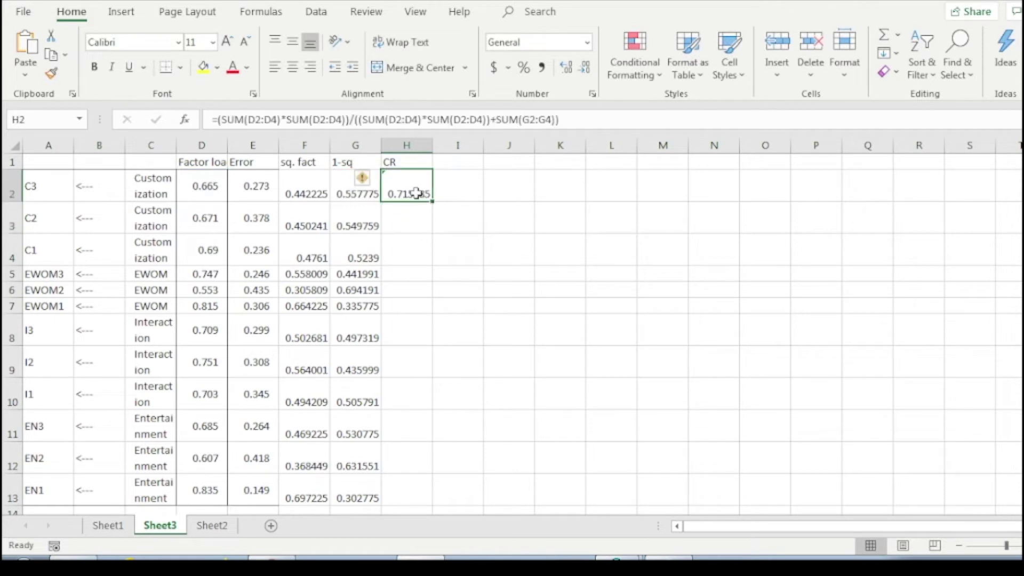
- Copy the H2 CR formula into H5, H8 and H11 for EWOM, Interaction and Entertainment
key("ctrl+c")
left_click(407, 272)
key("ctrl+v")
left_click(403, 330)
key("ctrl+v")
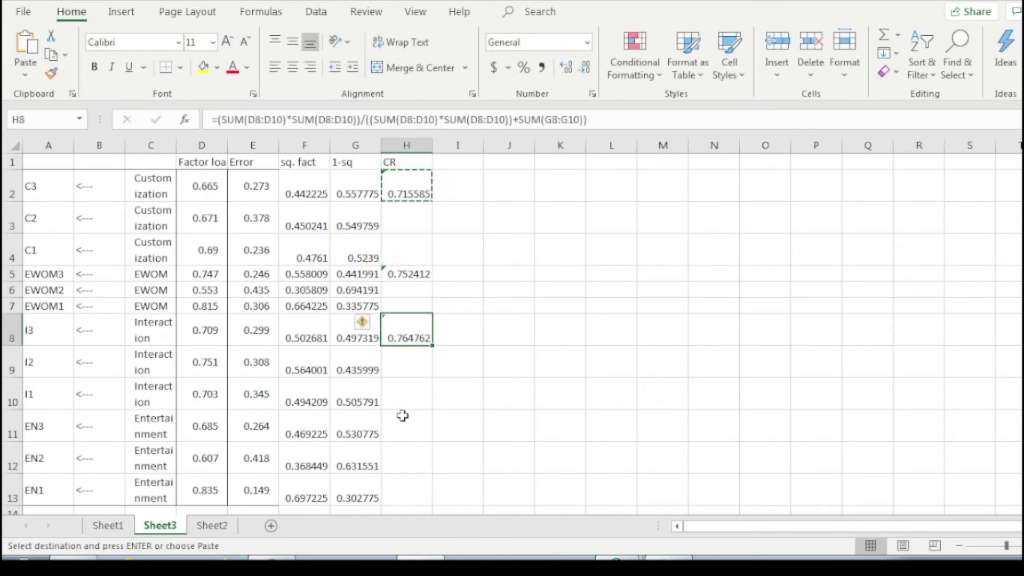
left_click(403, 422)
key("ctrl+v")
- Verify the ranges in H5, H8 and H11 (0.752412, 0.764762, 0.755377)
left_click(403, 274)
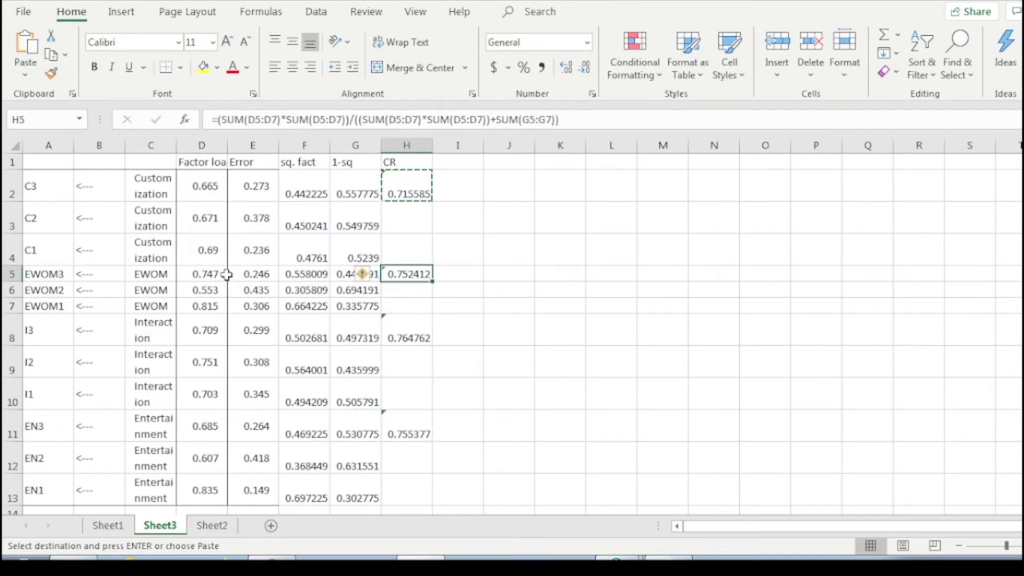
left_click(408, 320)
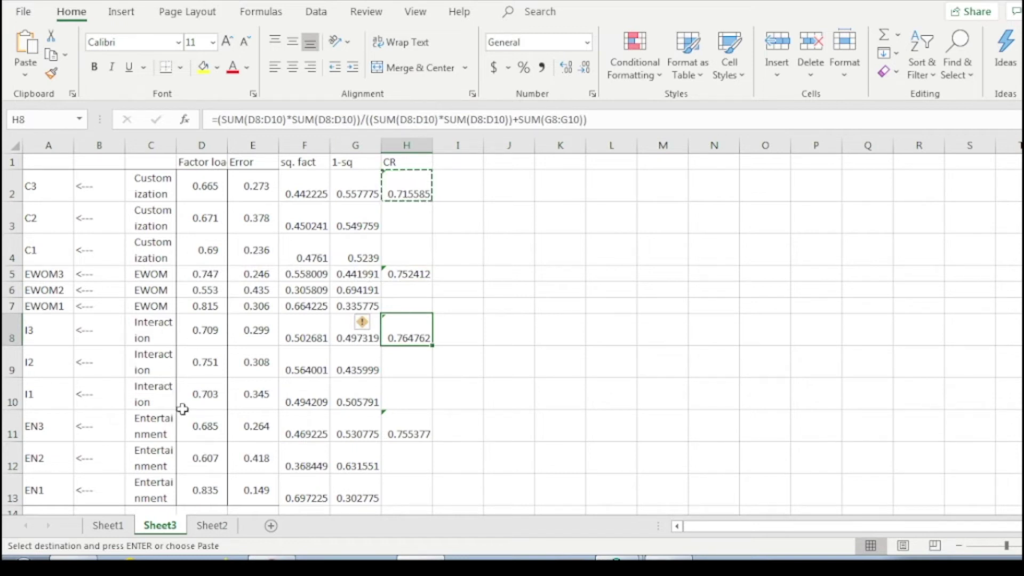
left_click(411, 428)
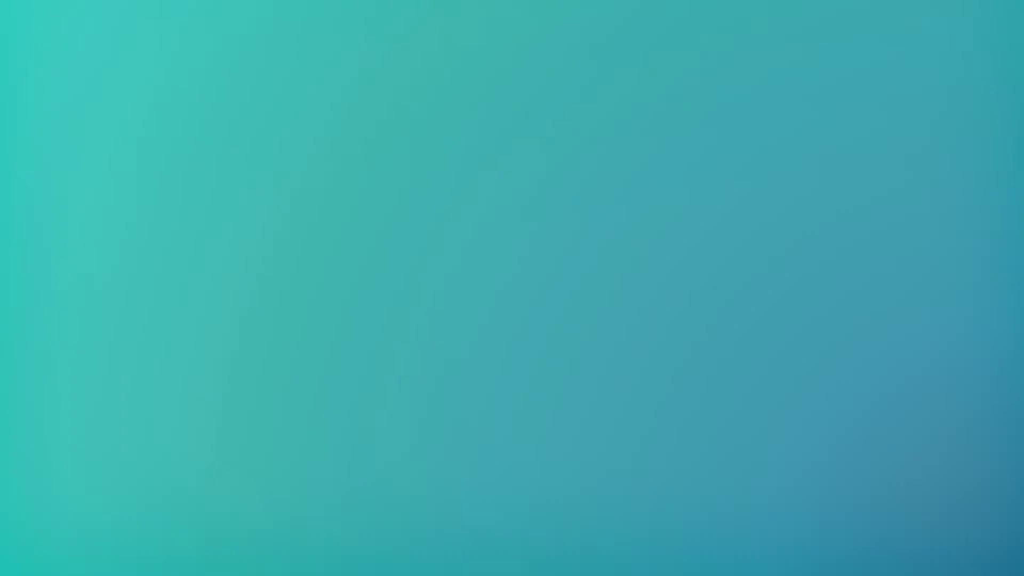